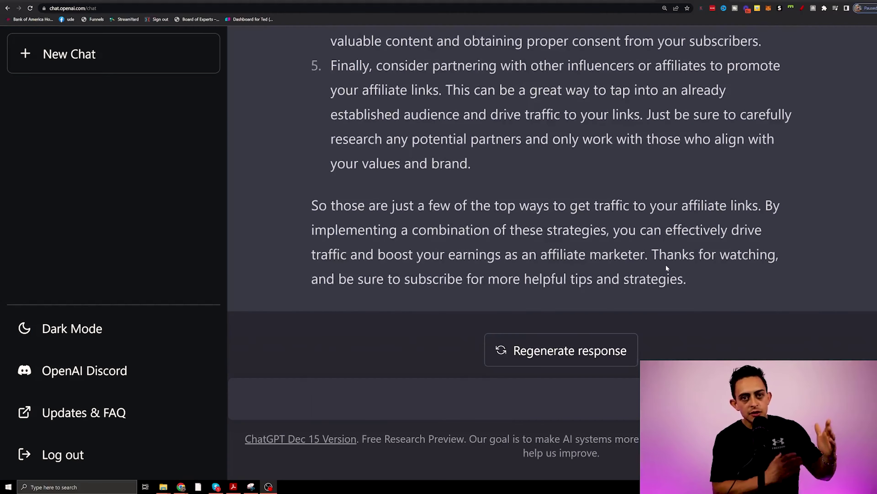
- Scroll through ChatGPT's five-point script on driving traffic to affiliate links
{"action": "scroll", "coordinate": [667, 269], "scroll_direction": "up", "scroll_amount": 3}
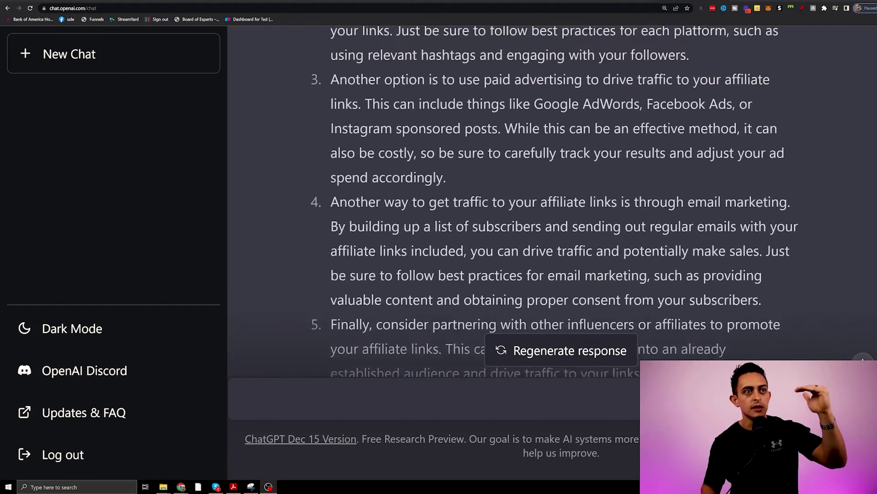
{"action": "scroll", "coordinate": [639, 294], "scroll_direction": "down", "scroll_amount": 1}
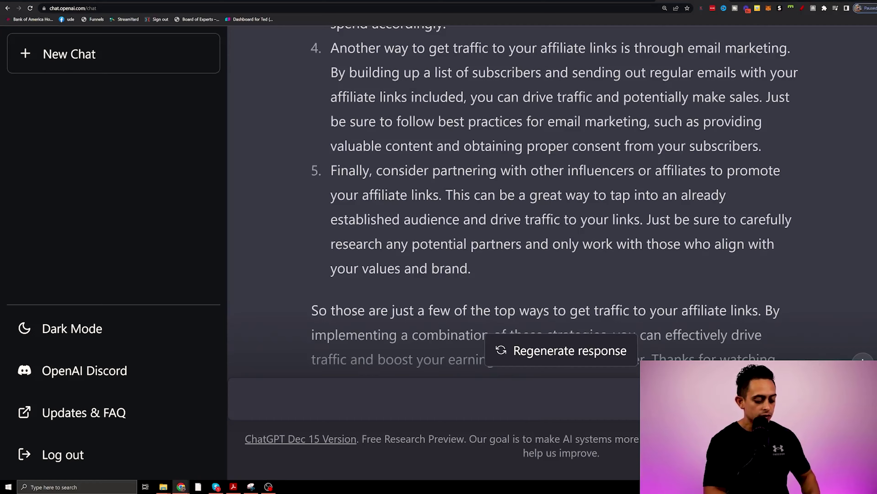
- Ask ChatGPT to lengthen the script with "can you please make it longer"
{"action": "type", "text": "can you please make it longer"}
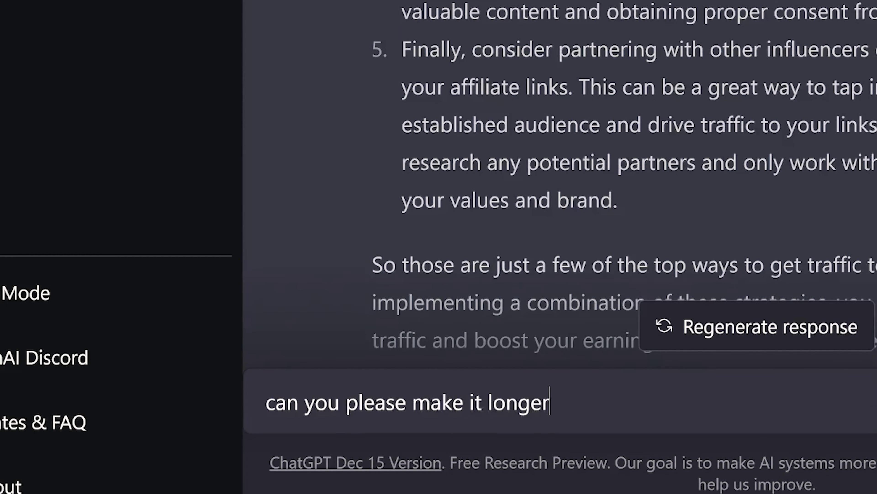
{"action": "key", "text": "Return"}
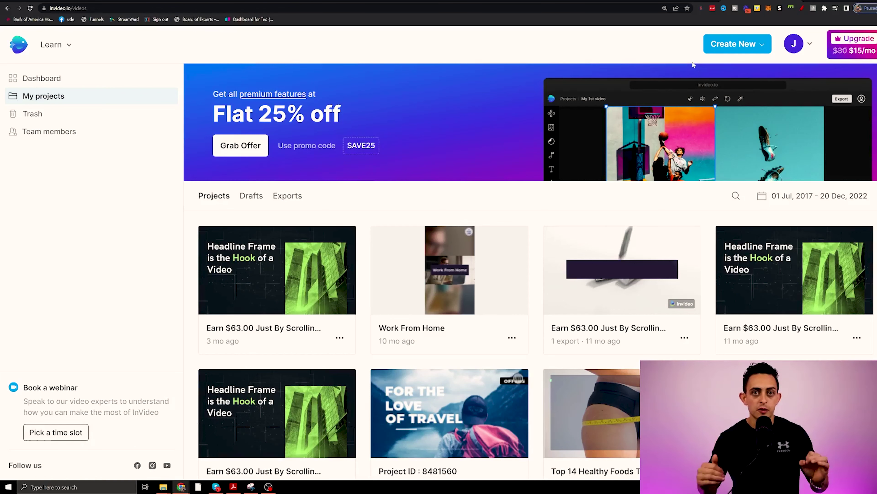
- Zoom the page in and start a text-to-video project from the Educational Automobile Content template
{"action": "key", "text": "ctrl+plus"}
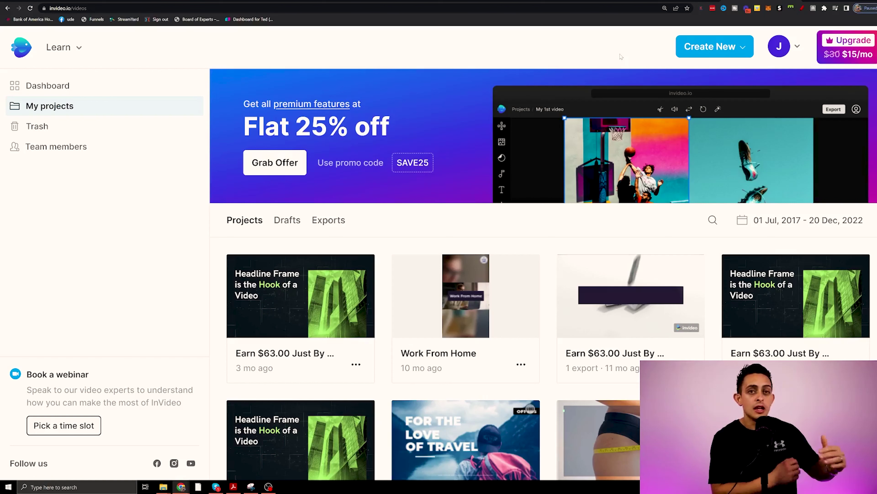
{"action": "left_click", "coordinate": [714, 52]}
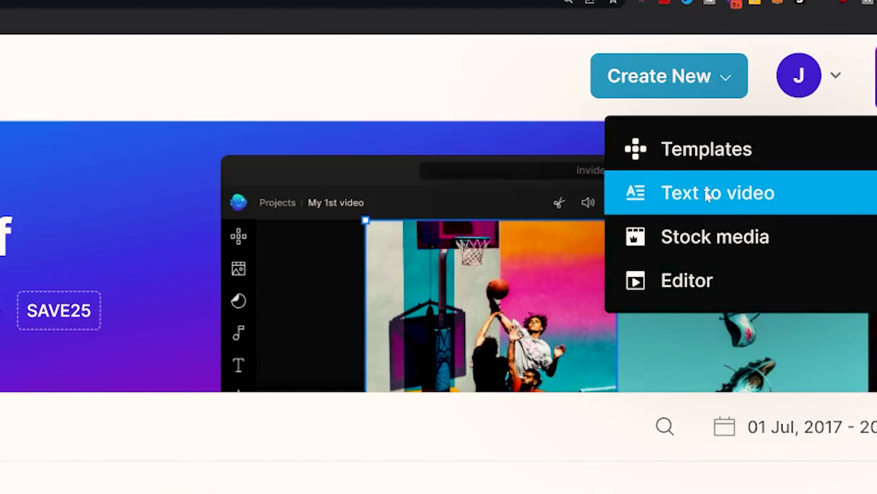
{"action": "left_click", "coordinate": [707, 194]}
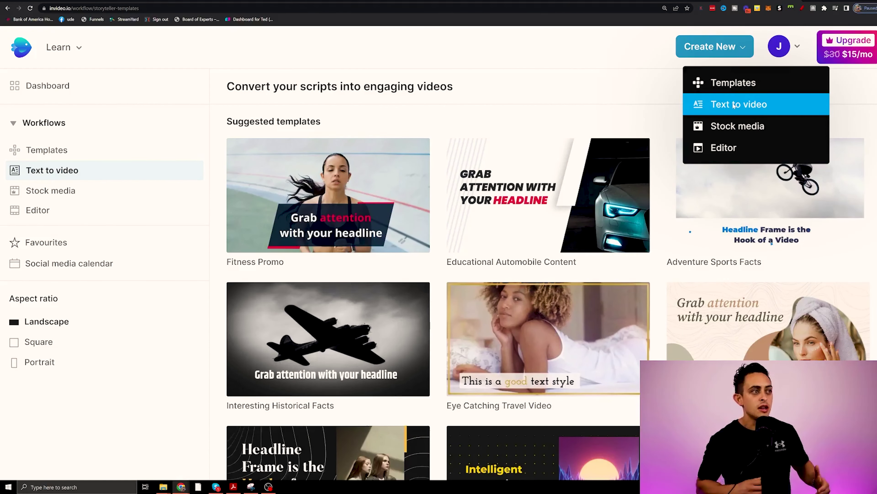
{"action": "left_click", "coordinate": [589, 108]}
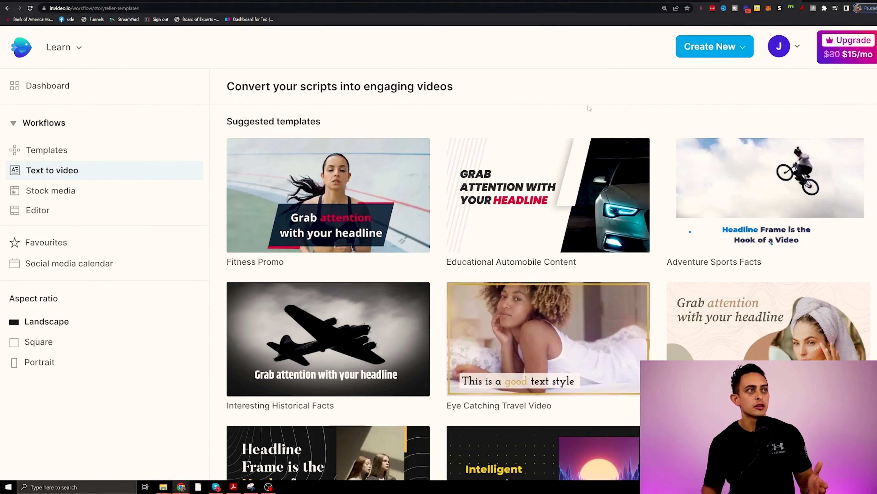
{"action": "scroll", "coordinate": [606, 134], "scroll_direction": "down", "scroll_amount": 1}
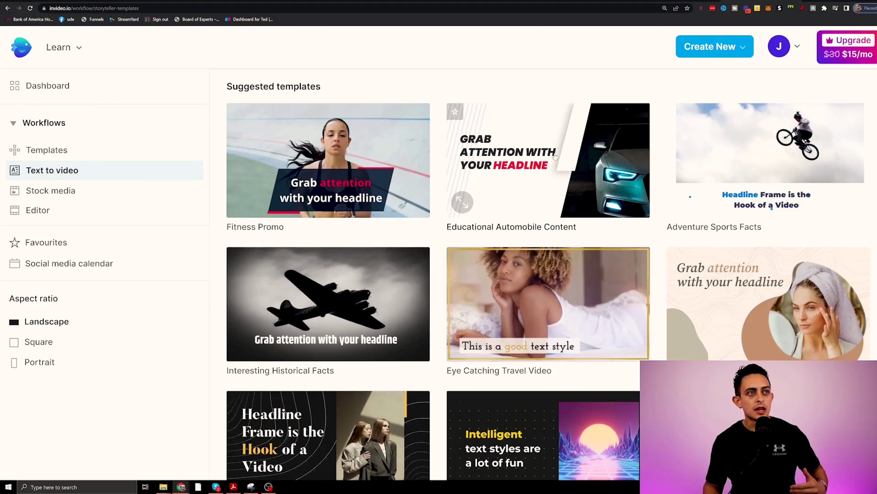
{"action": "left_click", "coordinate": [554, 155]}
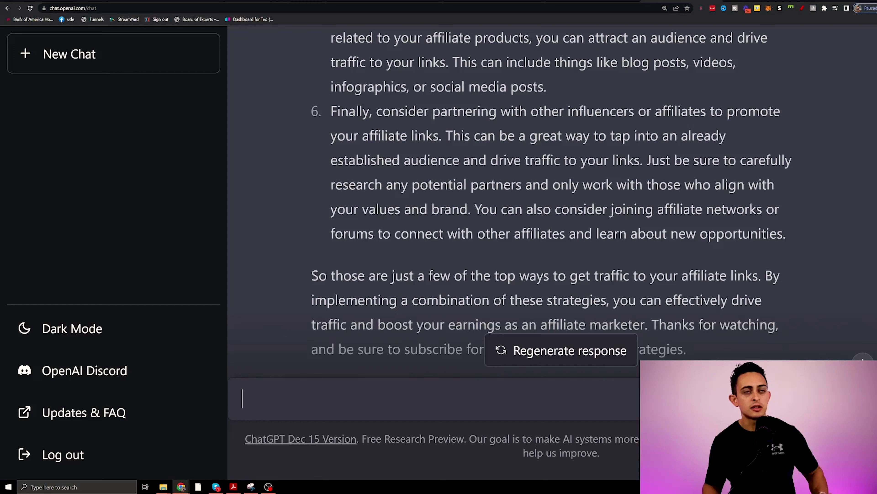
- Select the longer ChatGPT script from "Hello and welcome" through the closing paragraph
{"action": "left_click_drag", "start_coordinate": [590, 300], "coordinate": [311, 264]}
{"action": "left_click", "coordinate": [702, 344]}
{"action": "scroll", "coordinate": [597, 308], "scroll_direction": "up", "scroll_amount": 15}
{"action": "scroll", "coordinate": [554, 224], "scroll_direction": "up", "scroll_amount": 15}
{"action": "scroll", "coordinate": [364, 232], "scroll_direction": "down", "scroll_amount": 3}
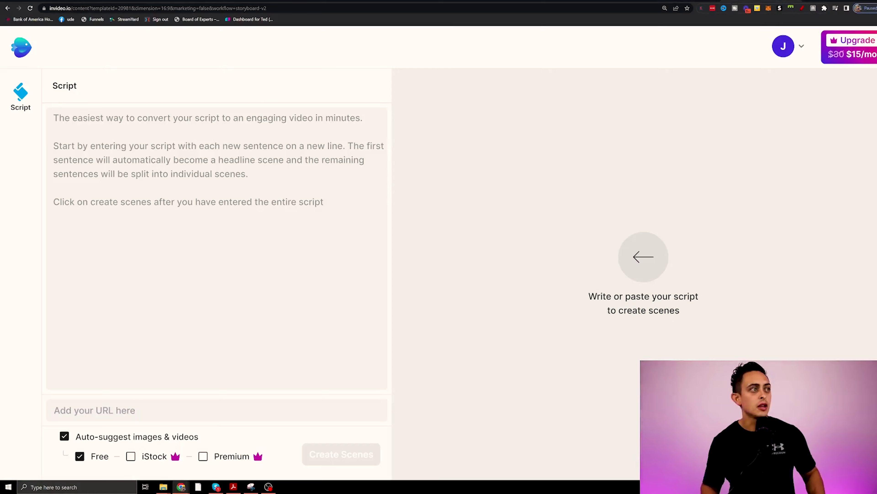
- Paste the ChatGPT affiliate-traffic script into InVideo's Script box and scroll through it
{"action": "key", "text": "ctrl+v"}
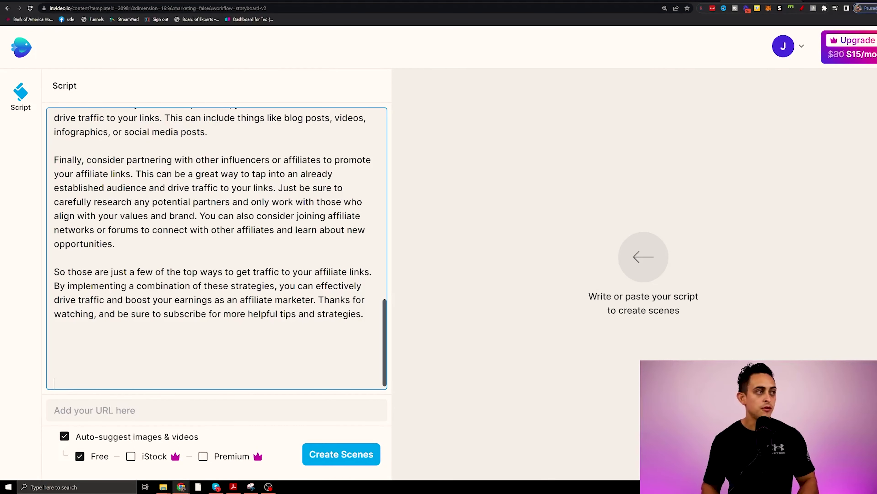
{"action": "scroll", "coordinate": [217, 248], "scroll_direction": "up", "scroll_amount": 15}
{"action": "scroll", "coordinate": [217, 248], "scroll_direction": "up", "scroll_amount": 3}
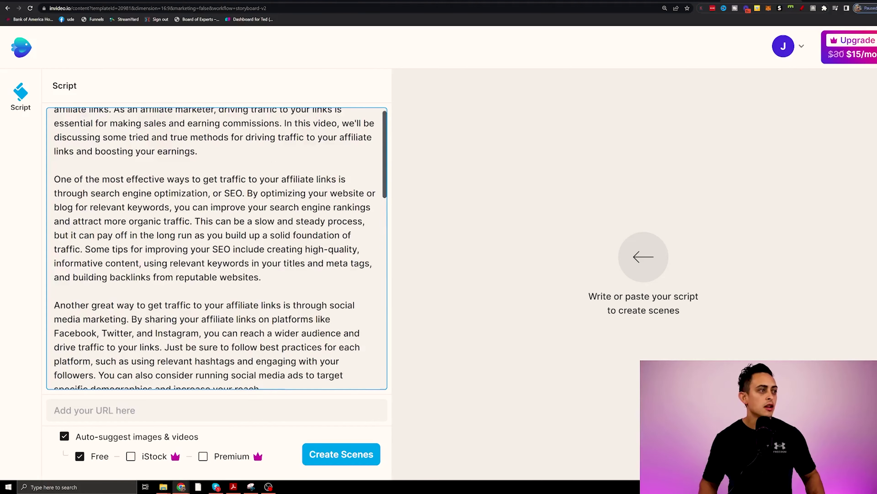
{"action": "scroll", "coordinate": [216, 248], "scroll_direction": "down", "scroll_amount": 20}
{"action": "scroll", "coordinate": [217, 248], "scroll_direction": "up", "scroll_amount": 6}
{"action": "scroll", "coordinate": [217, 248], "scroll_direction": "up", "scroll_amount": 10}
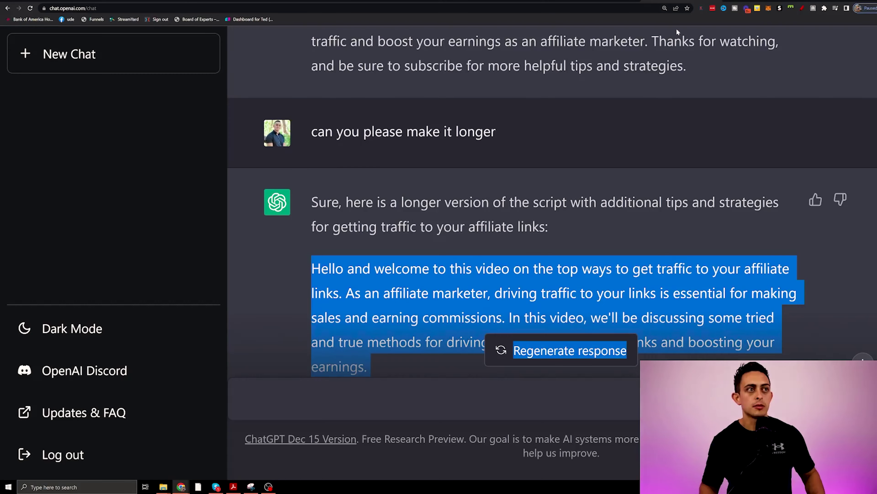
{"action": "scroll", "coordinate": [553, 242], "scroll_direction": "up", "scroll_amount": 5}
{"action": "left_click_drag", "start_coordinate": [498, 153], "coordinate": [332, 221]}
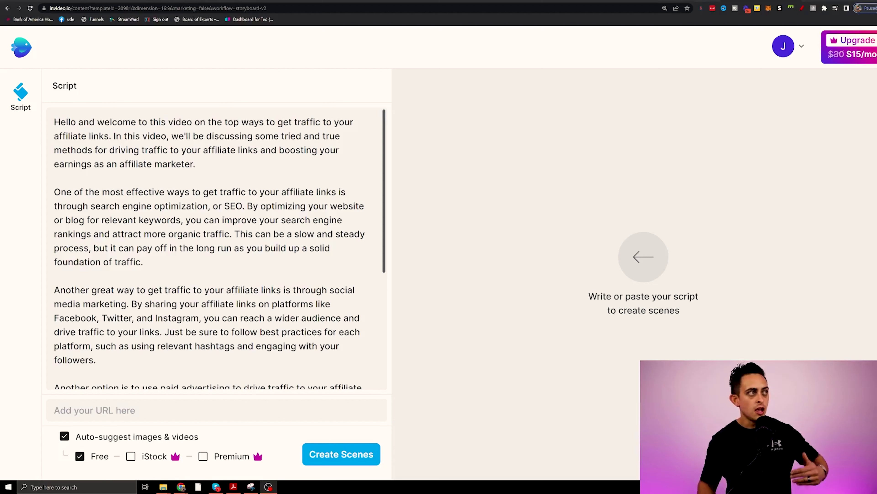
- Break the opening into separate paragraphs at "In this video…" and "By optimizing…"
{"action": "left_click", "coordinate": [114, 136]}
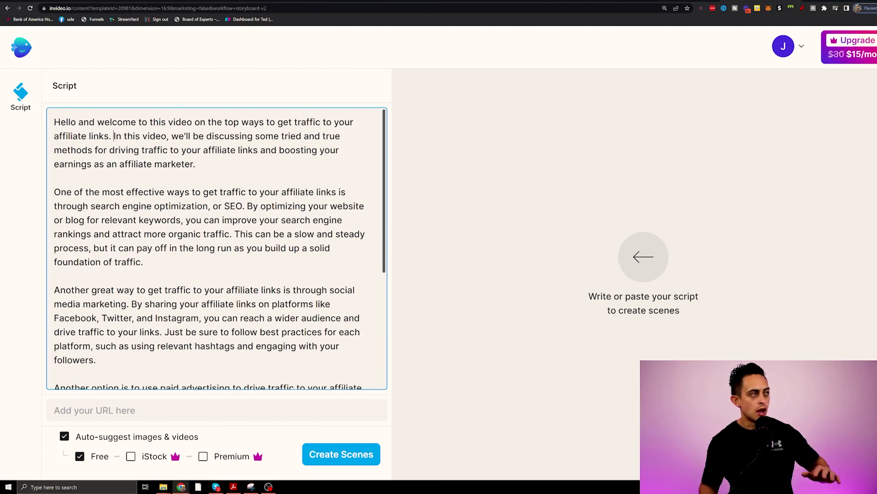
{"action": "key", "text": "Return"}
{"action": "key", "text": "Return"}
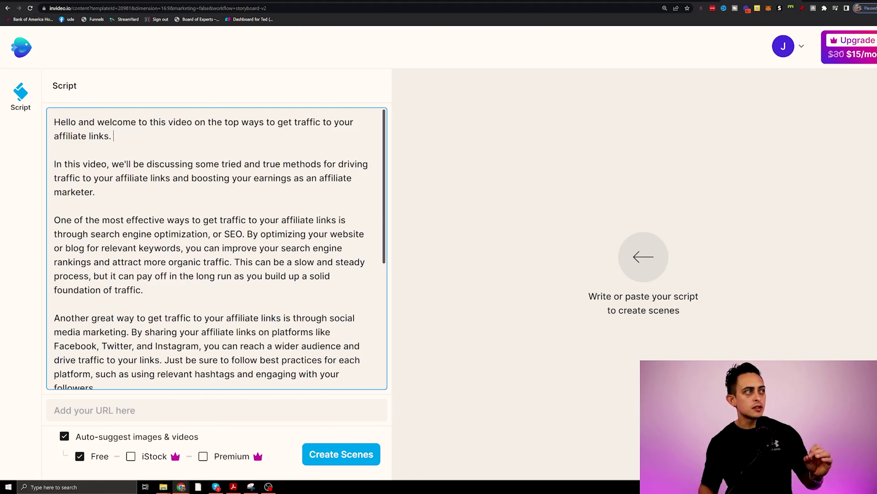
{"action": "left_click_drag", "start_coordinate": [113, 136], "coordinate": [6, 105]}
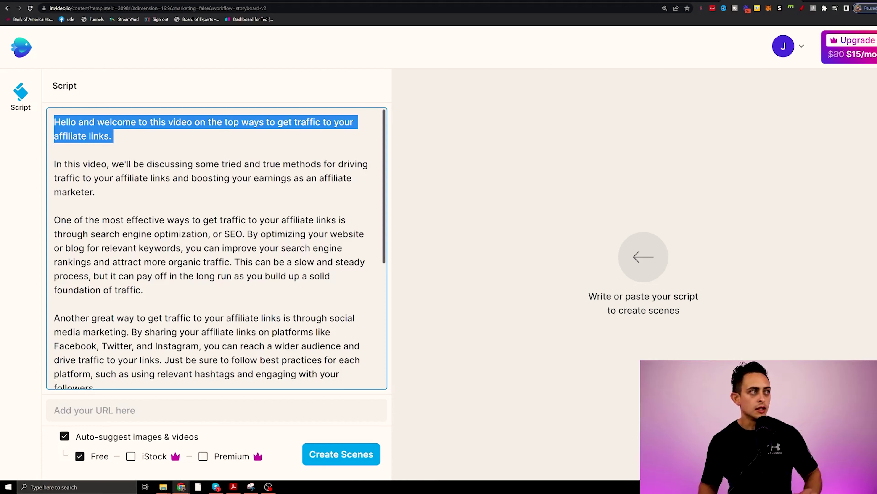
{"action": "scroll", "coordinate": [217, 248], "scroll_direction": "down", "scroll_amount": 2}
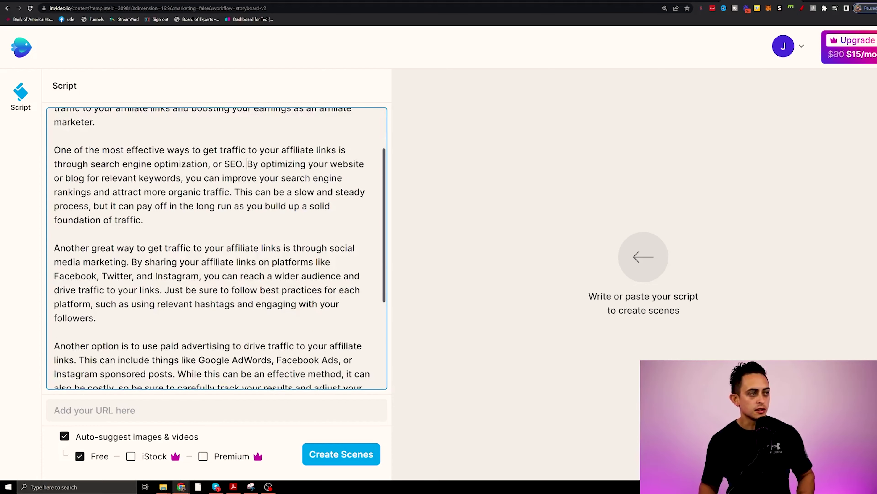
{"action": "key", "text": "Return"}
{"action": "key", "text": "Return"}
{"action": "scroll", "coordinate": [217, 248], "scroll_direction": "up", "scroll_amount": 4}
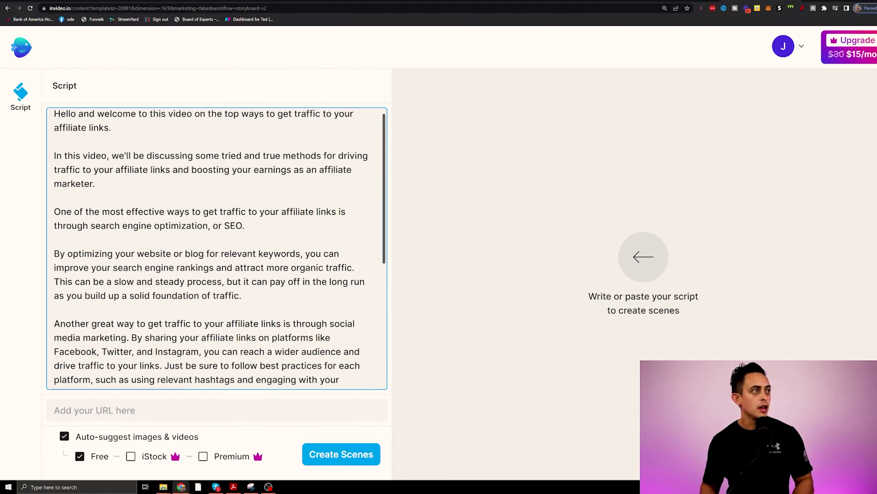
- Split off "While this can be…" and the email best-practices sentence, then generate scenes
{"action": "scroll", "coordinate": [217, 248], "scroll_direction": "down", "scroll_amount": 2}
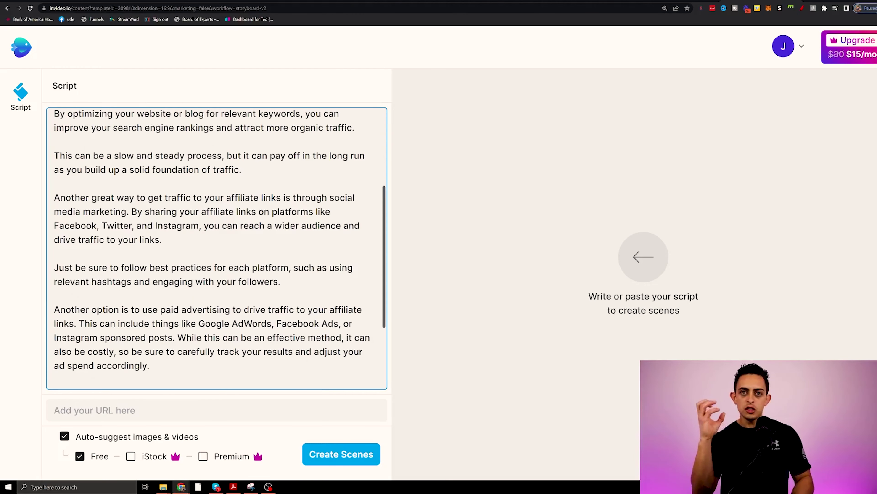
{"action": "scroll", "coordinate": [217, 248], "scroll_direction": "down", "scroll_amount": 1}
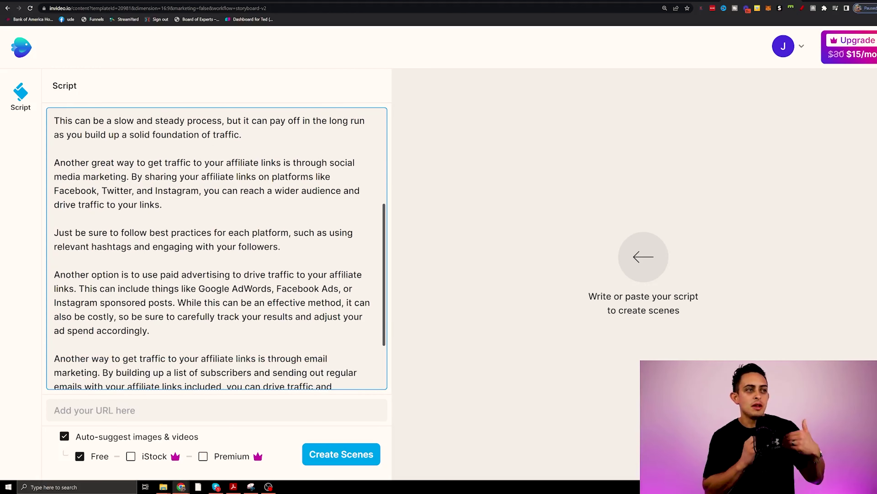
{"action": "scroll", "coordinate": [217, 246], "scroll_direction": "down", "scroll_amount": 2}
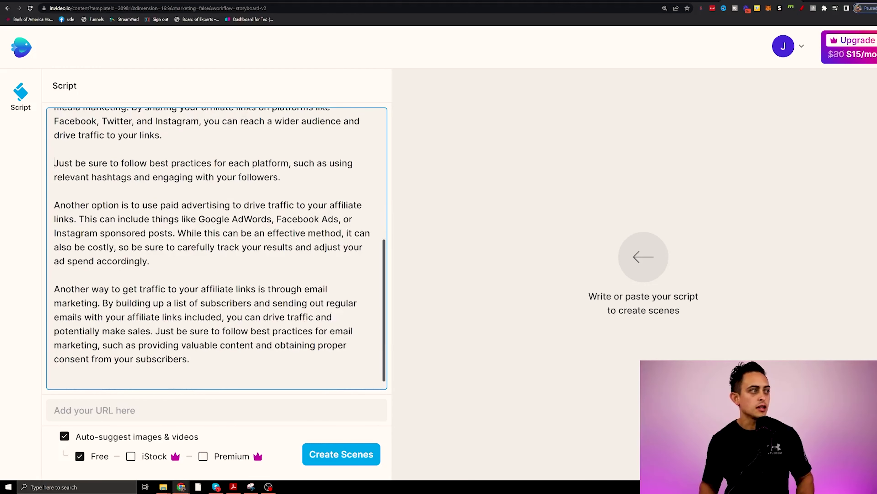
{"action": "left_click", "coordinate": [188, 232]}
{"action": "key", "text": "Return"}
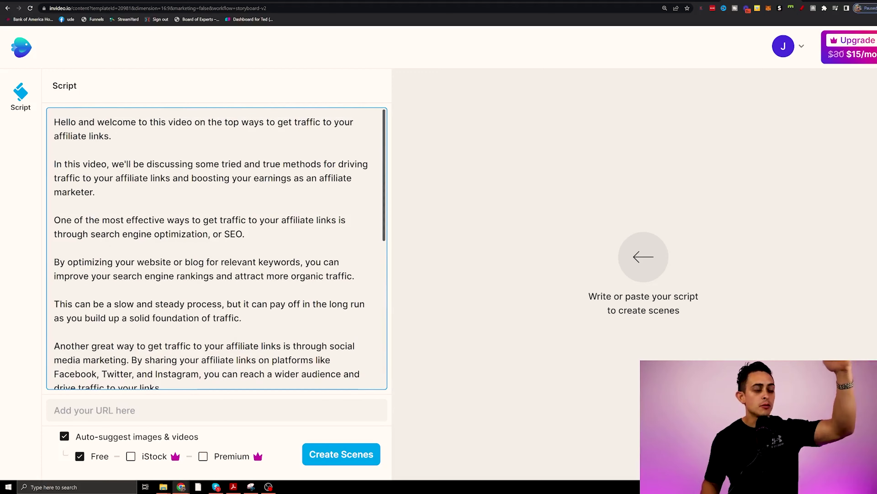
{"action": "left_click", "coordinate": [155, 330]}
{"action": "key", "text": "Return"}
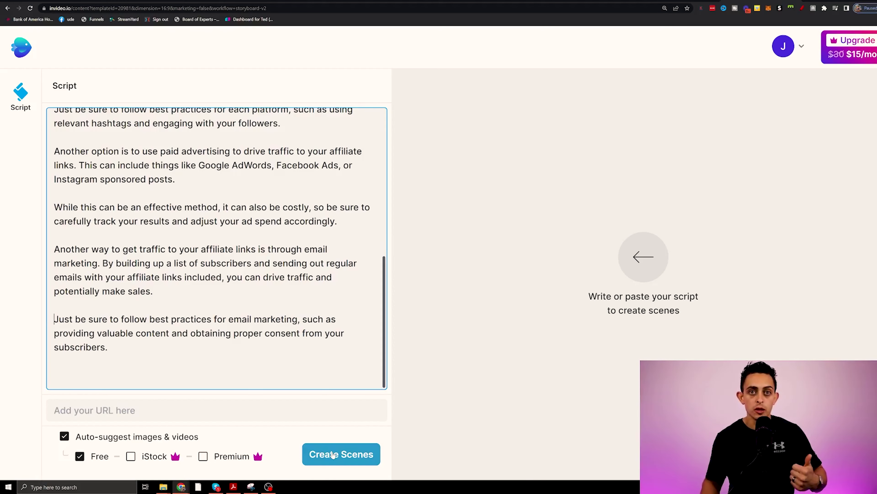
{"action": "left_click", "coordinate": [333, 454]}
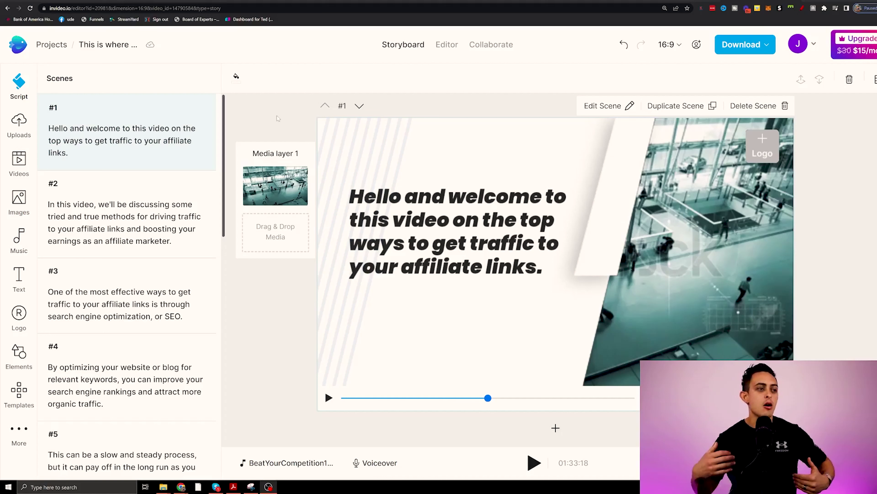
- Select scene 1's media layer and play the video in full-screen preview
{"action": "left_click", "coordinate": [273, 171]}
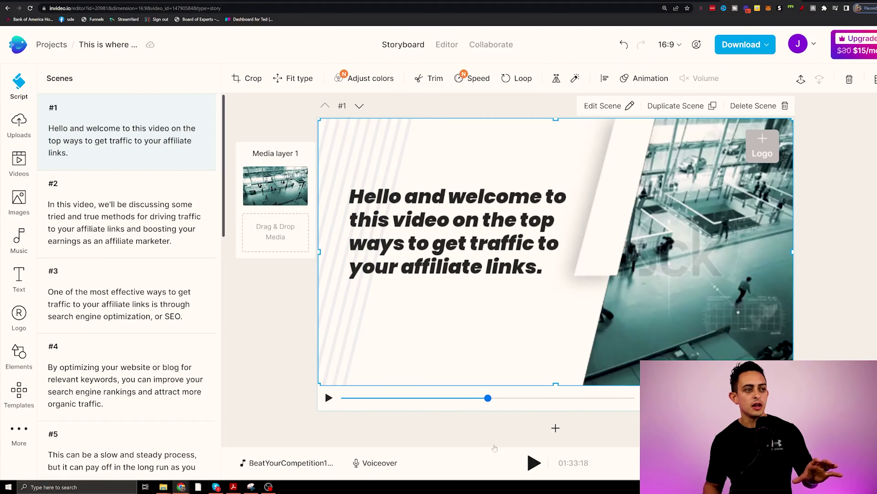
{"action": "left_click", "coordinate": [534, 463]}
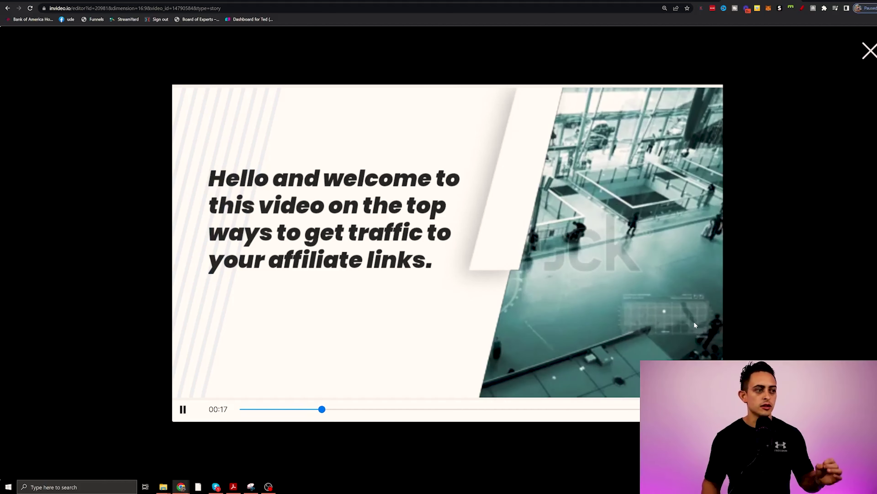
- Exit the full-screen preview back to the scene storyboard
{"action": "key", "text": "Escape"}
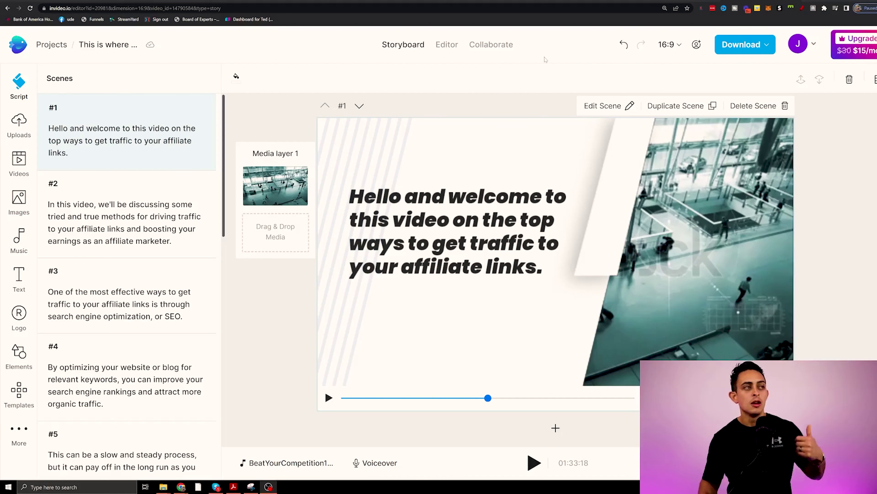
- Scroll through the scene scripts, then switch to the Editor timeline view
{"action": "scroll", "coordinate": [125, 183], "scroll_direction": "down", "scroll_amount": 9}
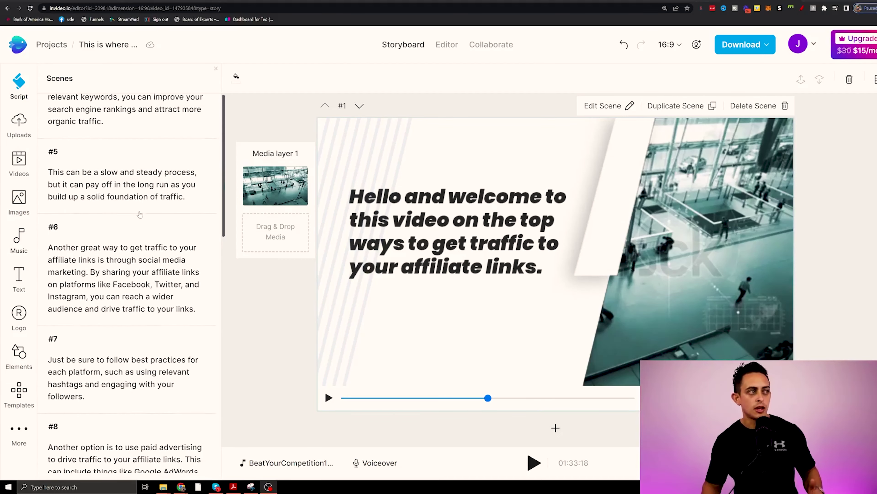
{"action": "scroll", "coordinate": [132, 205], "scroll_direction": "down", "scroll_amount": 3}
{"action": "scroll", "coordinate": [138, 205], "scroll_direction": "up", "scroll_amount": 12}
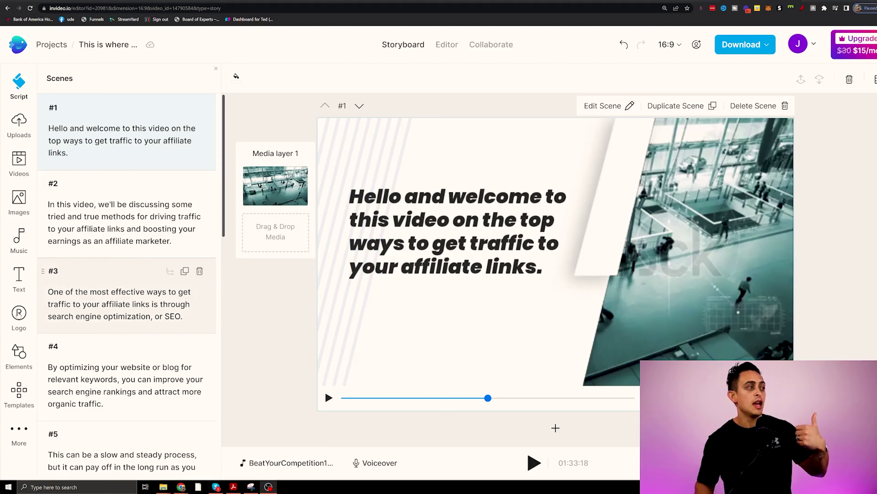
{"action": "left_click", "coordinate": [19, 242]}
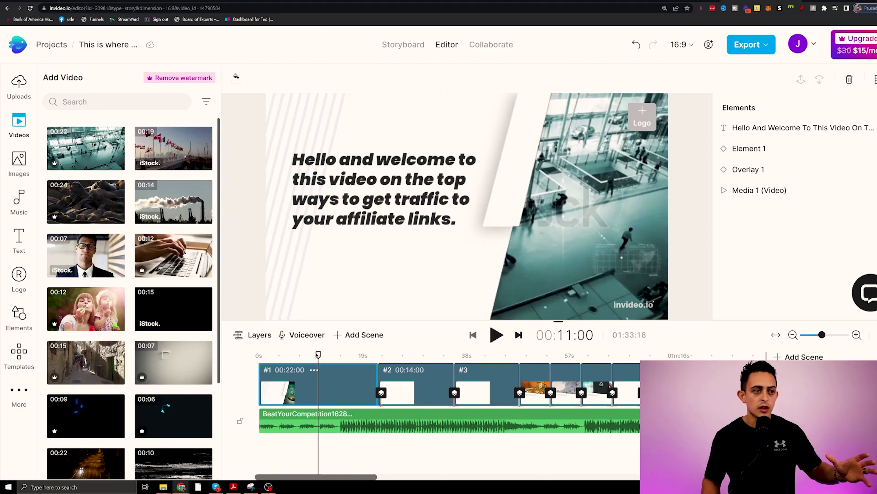
{"action": "left_click", "coordinate": [299, 336]}
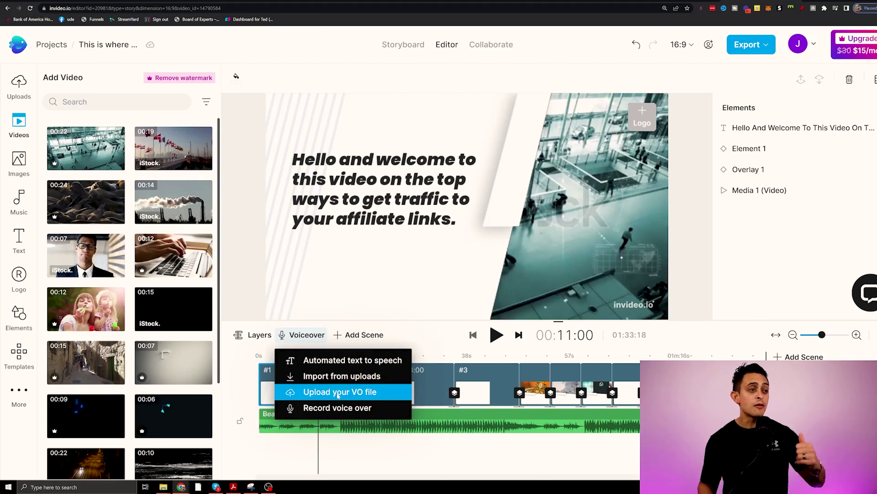
{"action": "left_click", "coordinate": [382, 468]}
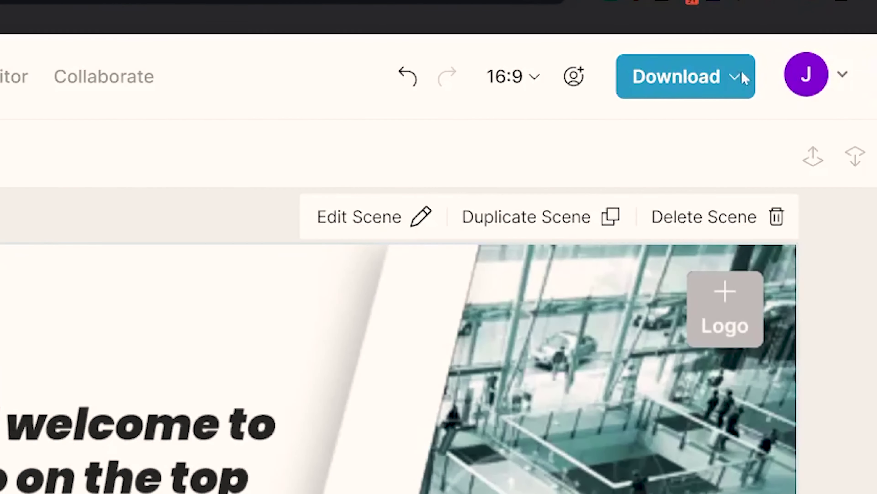
- Download the InVideo project as a 720p video
{"action": "left_click", "coordinate": [764, 47]}
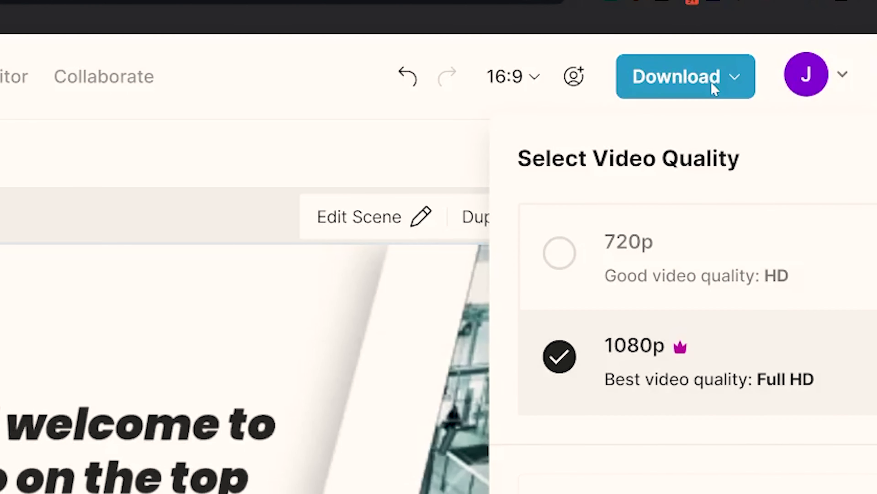
{"action": "left_click", "coordinate": [559, 252]}
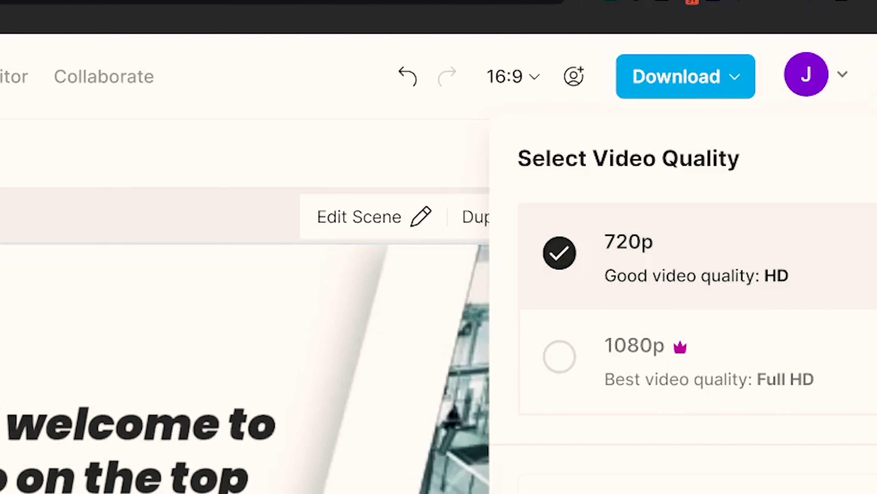
{"action": "left_click", "coordinate": [767, 284]}
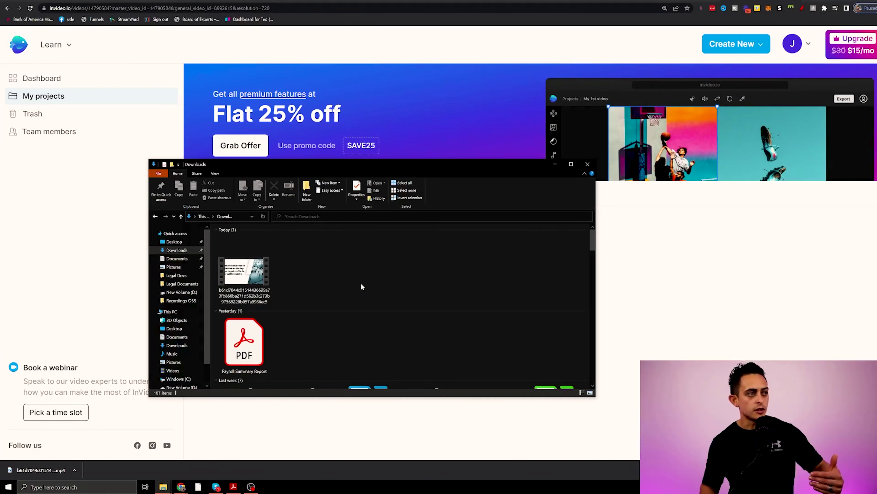
- Play the downloaded mp4, then load youtube.com in the browser
{"action": "left_click_drag", "start_coordinate": [362, 286], "coordinate": [241, 276]}
{"action": "double_click", "coordinate": [241, 276]}
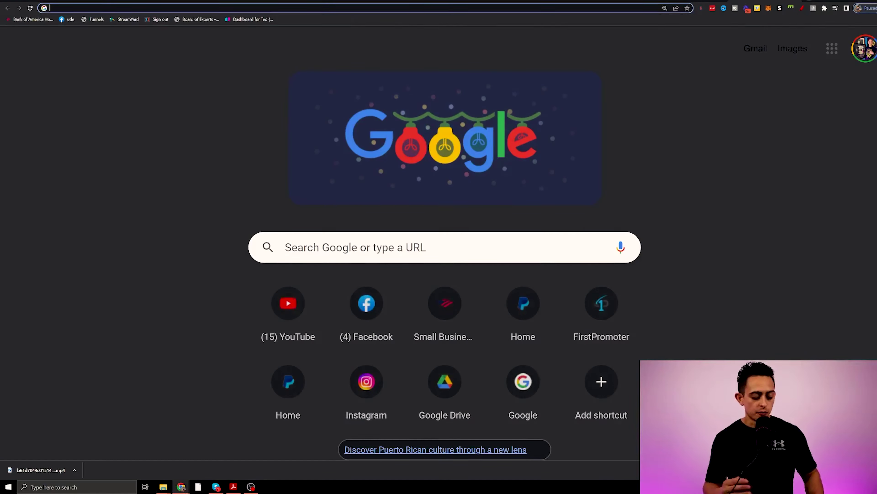
{"action": "type", "text": "youtube.com"}
{"action": "key", "text": "Return"}
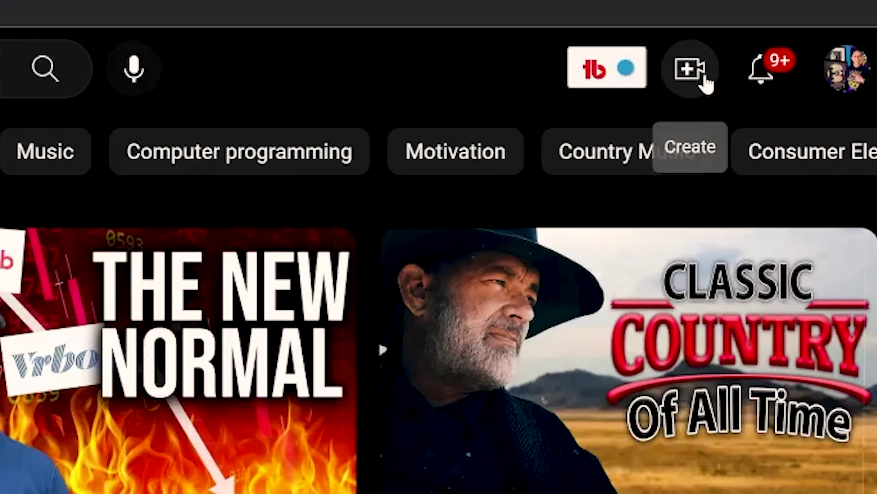
- Upload the downloaded InVideo mp4 to YouTube Studio via Create > Upload video
{"action": "left_click", "coordinate": [812, 44]}
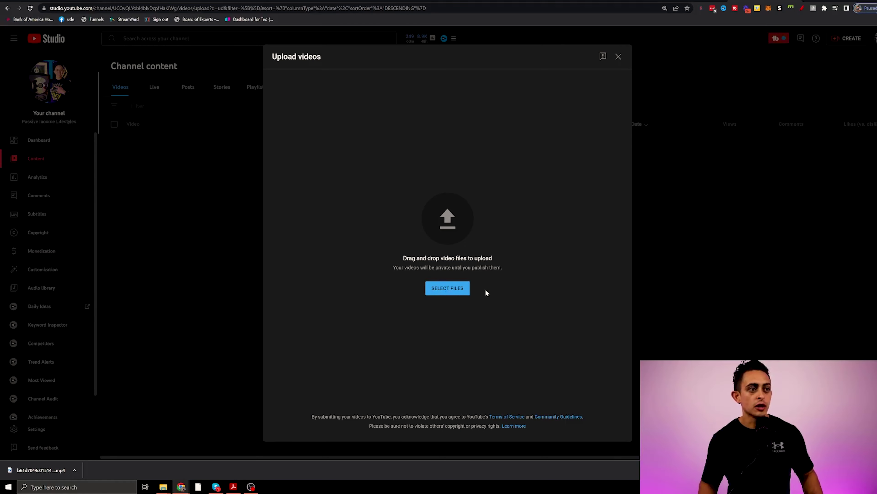
{"action": "left_click", "coordinate": [456, 289]}
{"action": "double_click", "coordinate": [82, 64]}
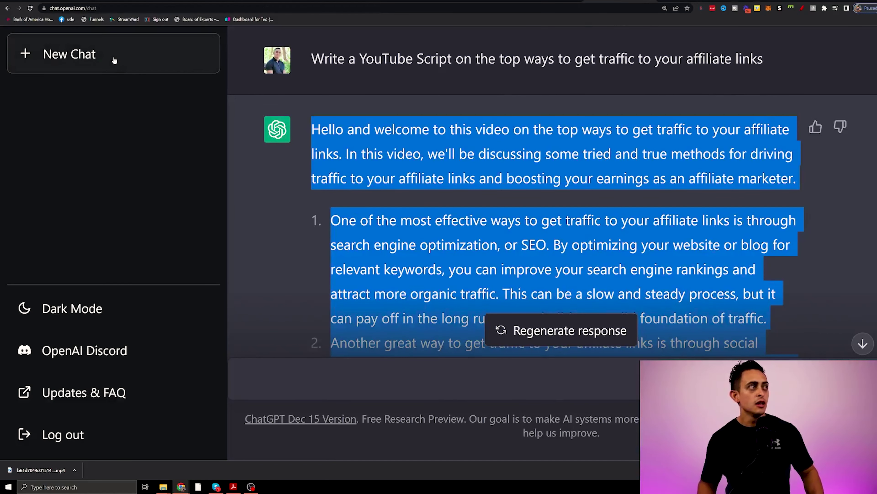
- Ask ChatGPT for title ideas and paste the second one, 'Increase Your Affiliate Earnings with These Traffic-Boosting Strategies', as the title
{"action": "left_click", "coordinate": [114, 57]}
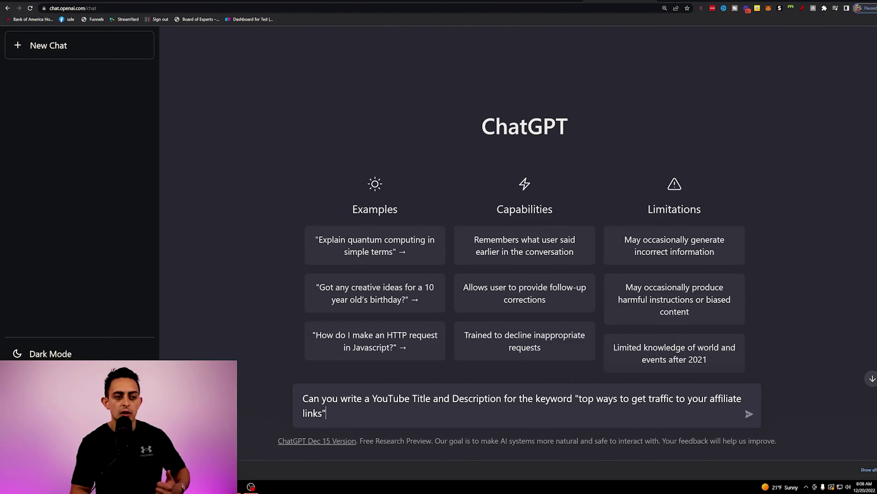
{"action": "key", "text": "Return"}
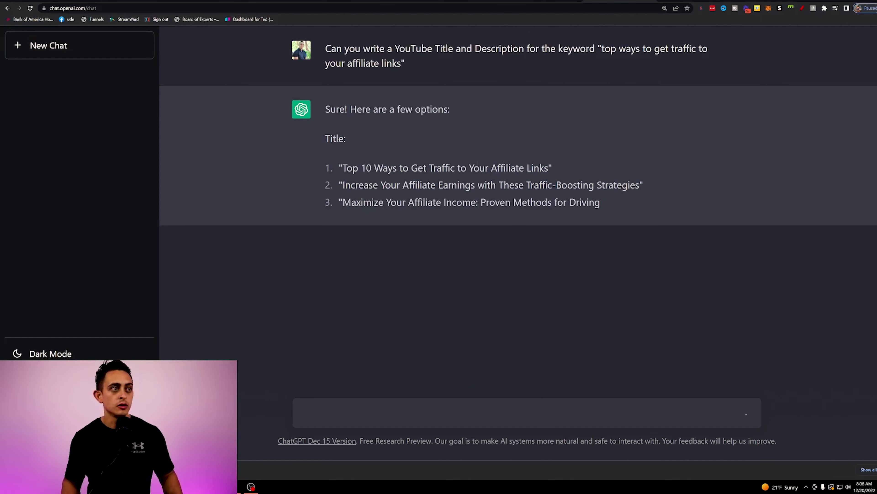
{"action": "left_click_drag", "start_coordinate": [574, 202], "coordinate": [342, 185]}
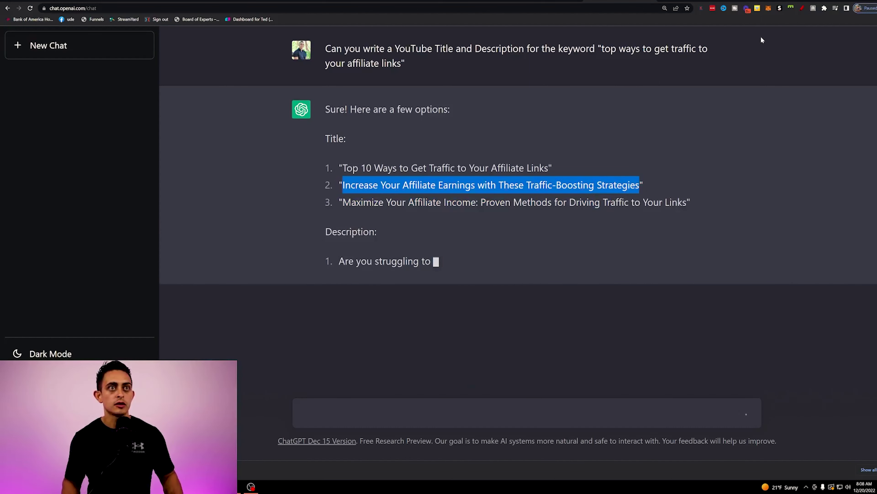
{"action": "key", "text": "ctrl+Tab"}
{"action": "type", "text": "Increase Your Affiliate Earnings with These Traffic-Boosting Strategies"}
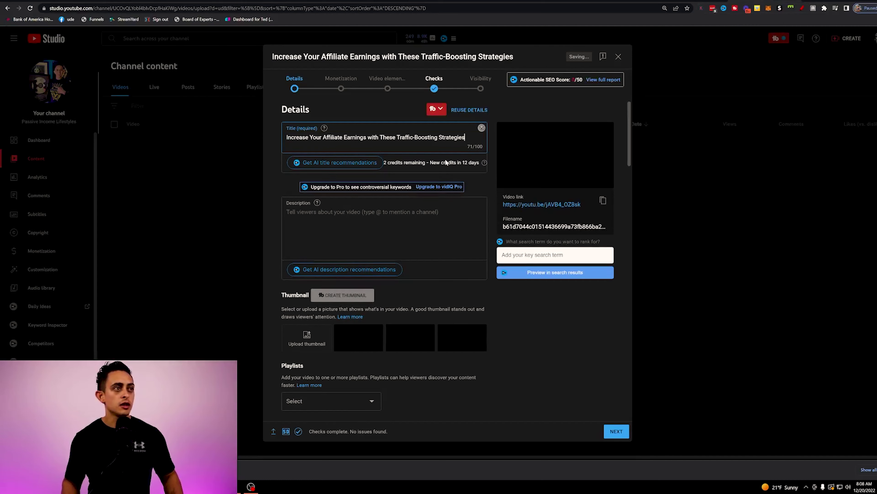
- Zoom the upload page, move into the Description field, and return to ChatGPT's description drafts
{"action": "key", "text": "ctrl+plus"}
{"action": "key", "text": "Tab"}
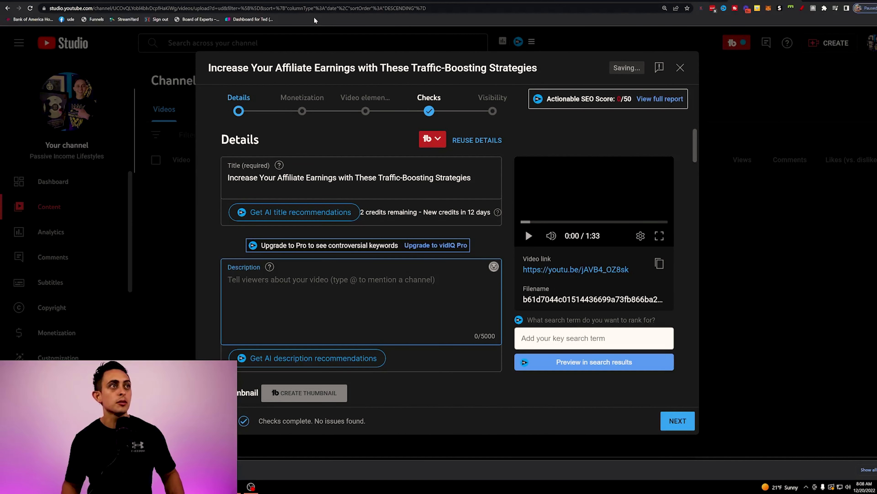
{"action": "left_click", "coordinate": [613, 2]}
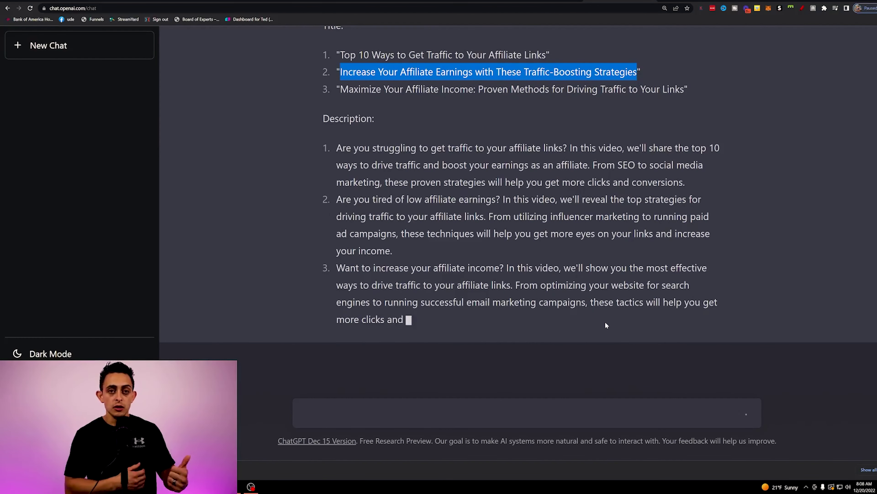
- Paste ChatGPT's three description drafts into the YouTube Description box (845 of 5000 characters)
{"action": "left_click_drag", "start_coordinate": [501, 324], "coordinate": [325, 153]}
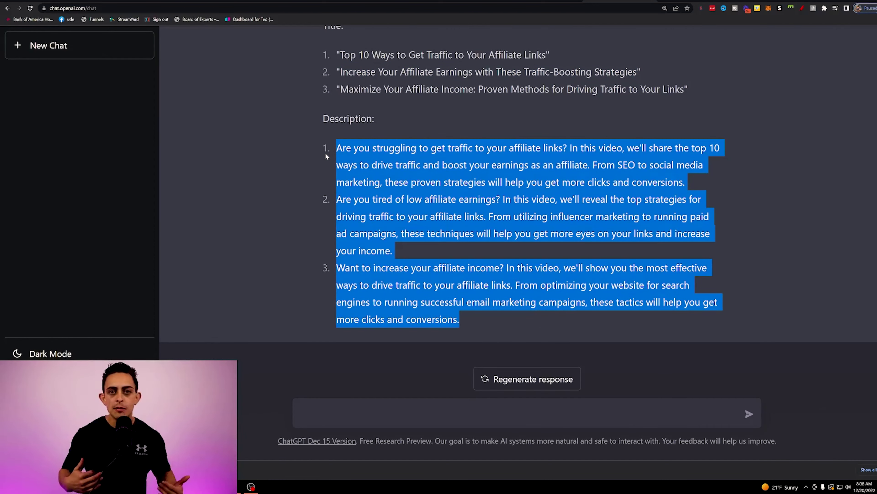
{"action": "right_click", "coordinate": [376, 157]}
{"action": "left_click", "coordinate": [391, 164]}
{"action": "key", "text": "ctrl+Tab"}
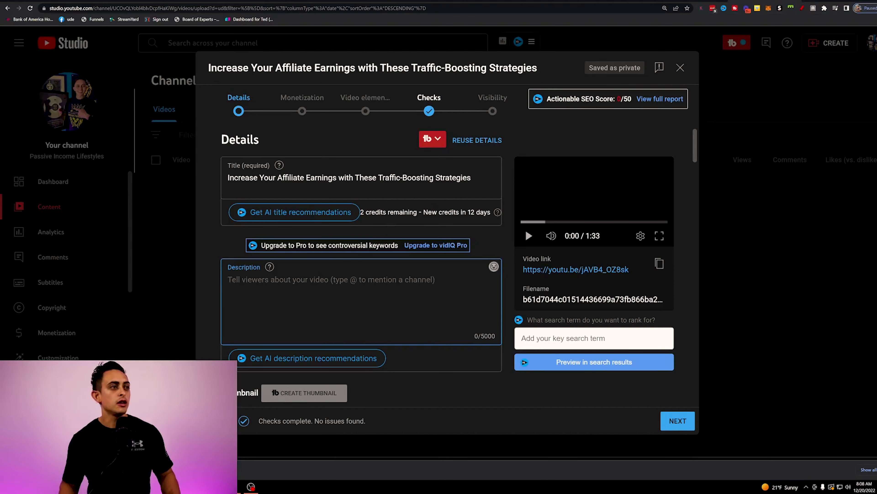
{"action": "key", "text": "ctrl+v"}
{"action": "scroll", "coordinate": [356, 341], "scroll_direction": "down", "scroll_amount": 10}
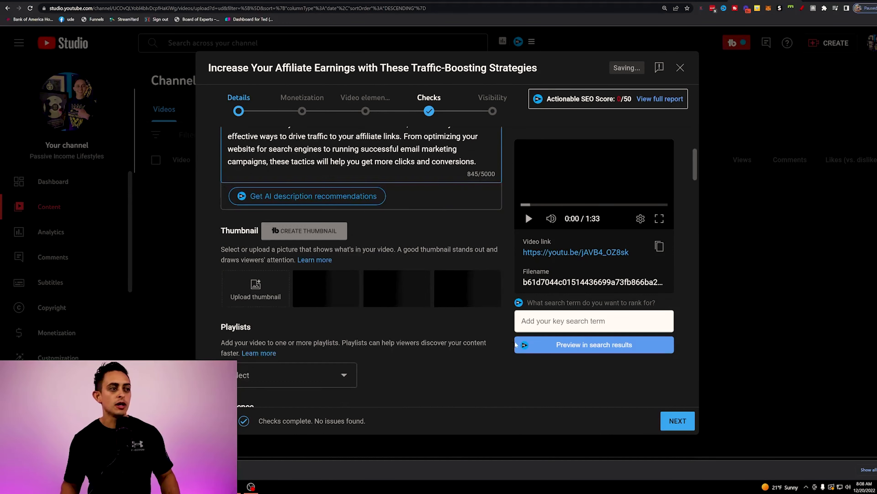